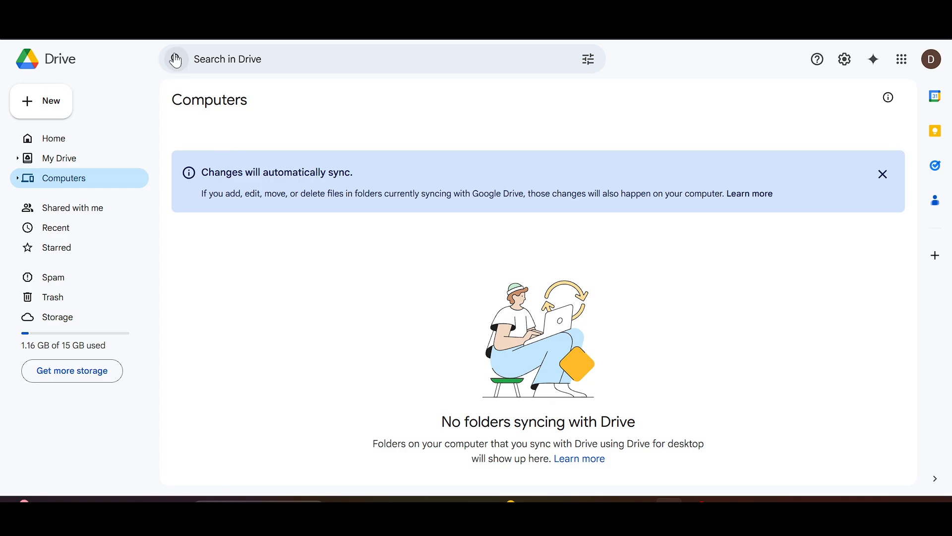
- Create a new blank Google Forms form from Drive
{"action": "left_click", "coordinate": [37, 112]}
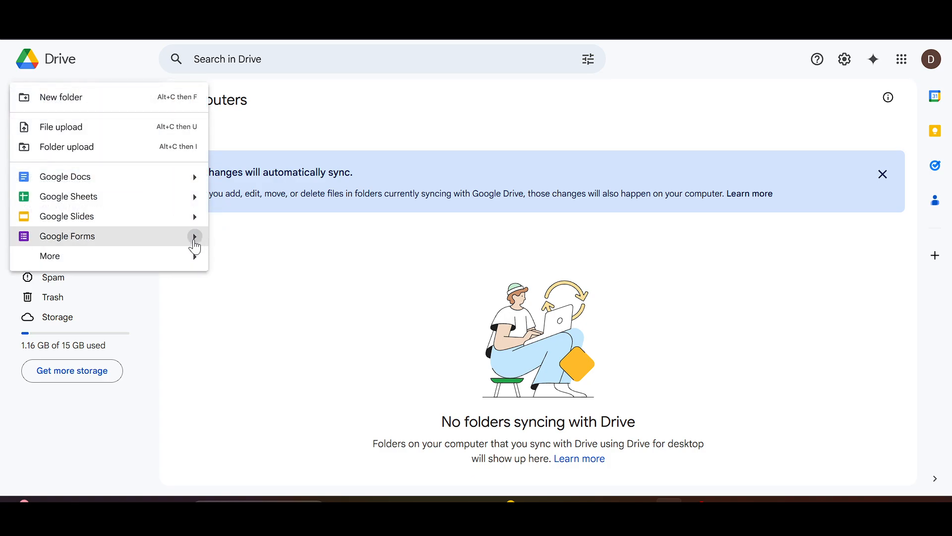
{"action": "mouse_move", "coordinate": [183, 243]}
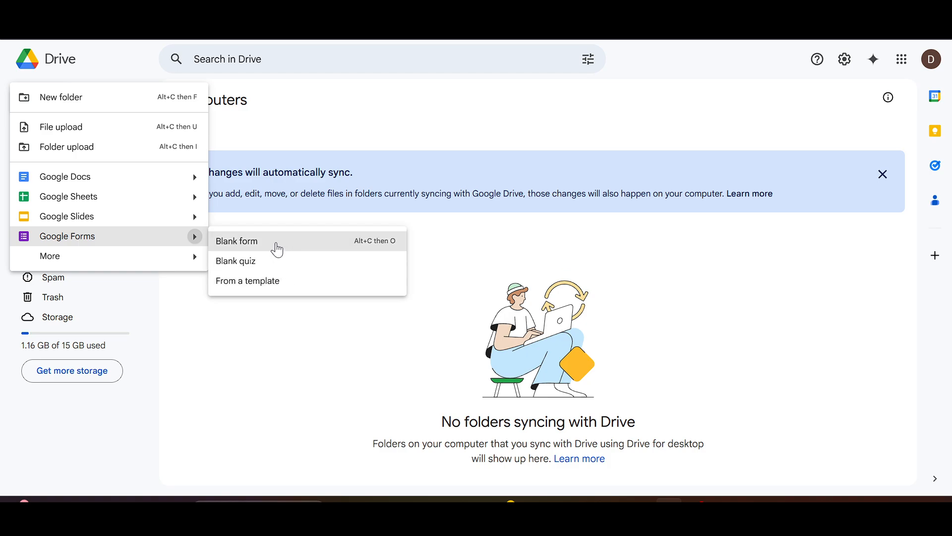
{"action": "left_click", "coordinate": [277, 248]}
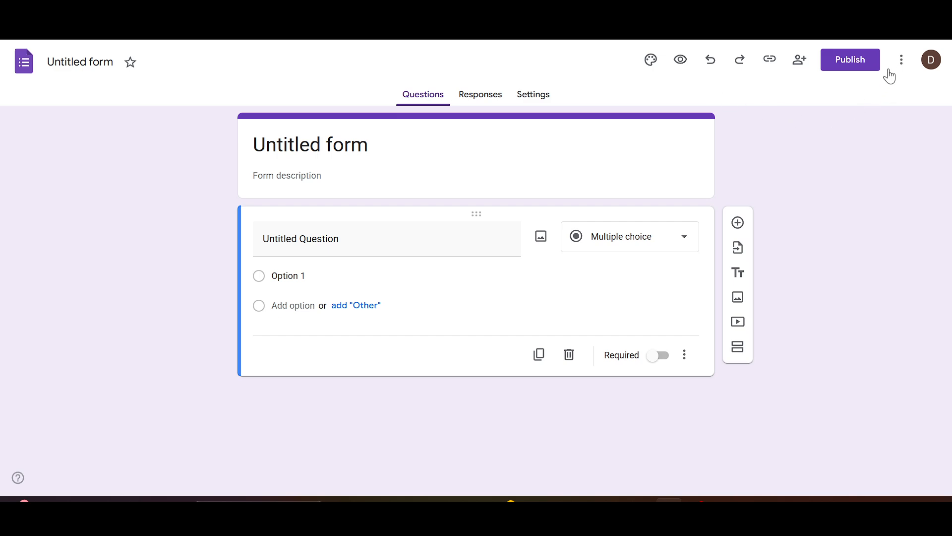
- Search the Google Workspace Marketplace add-ons for "Booking Calendar"
{"action": "left_click", "coordinate": [904, 61]}
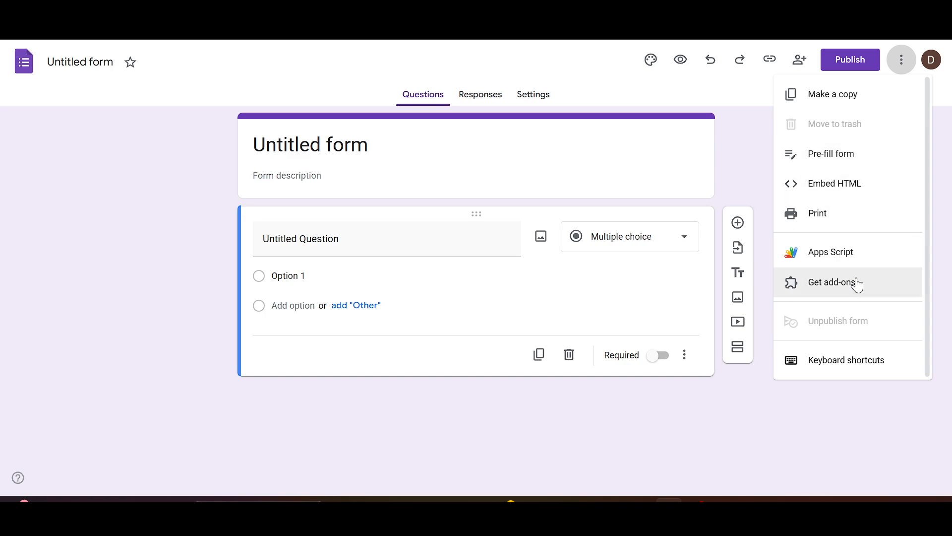
{"action": "left_click", "coordinate": [852, 288]}
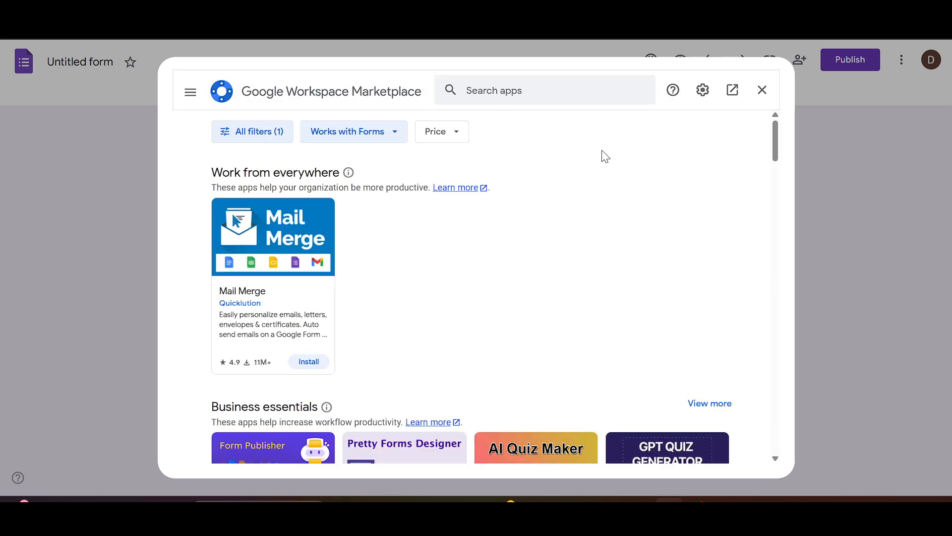
{"action": "left_click", "coordinate": [563, 88]}
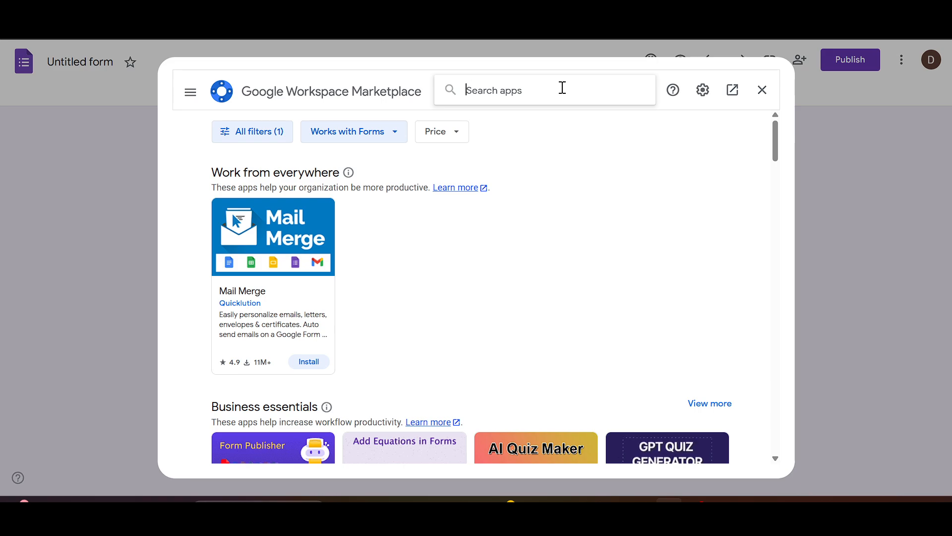
{"action": "type", "text": "Booking calender"}
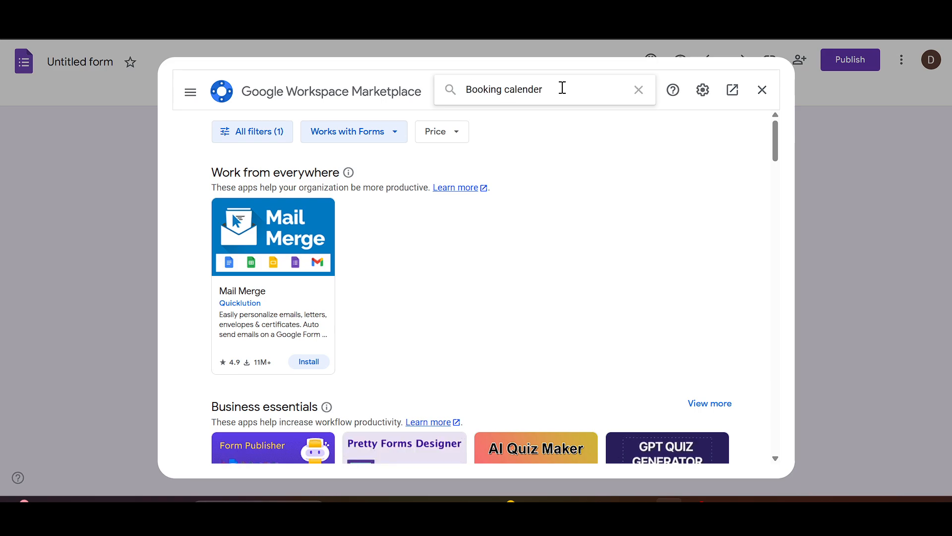
{"action": "key", "text": "Return"}
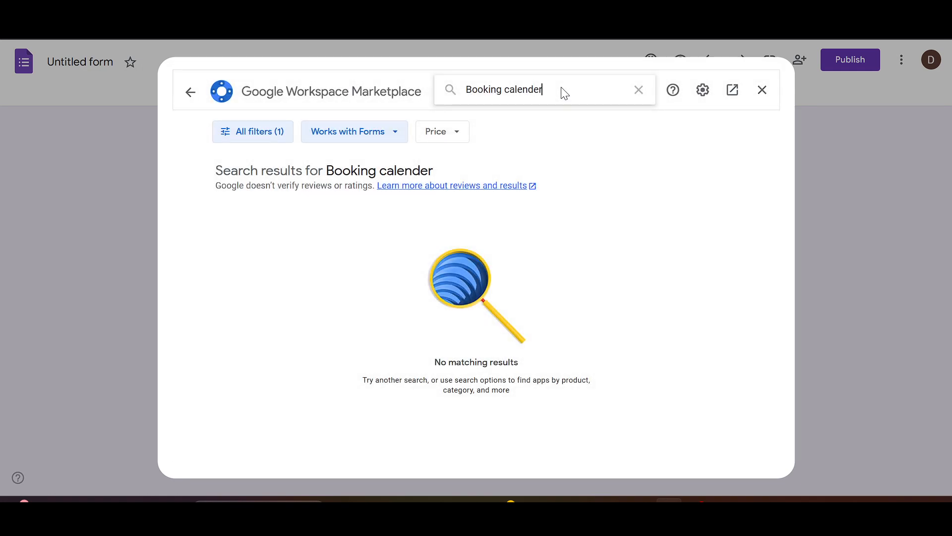
{"action": "double_click", "coordinate": [563, 89]}
{"action": "key", "text": "BackSpace"}
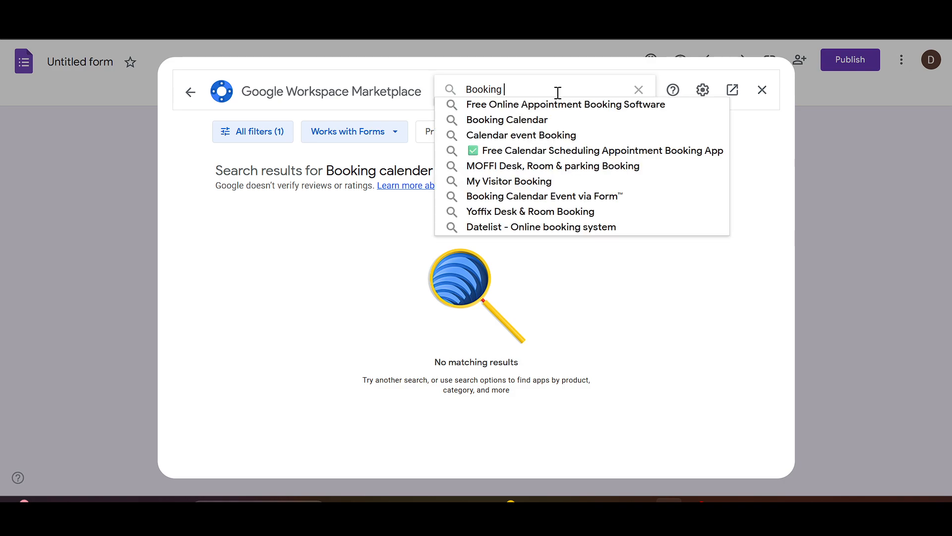
{"action": "left_click", "coordinate": [535, 121]}
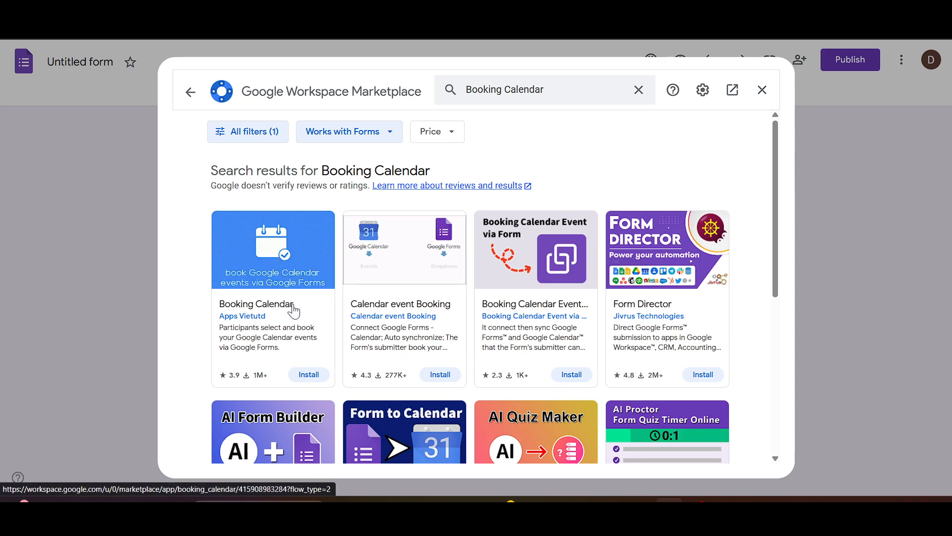
- Install the Booking Calendar add-on by Apps Vietutd with the existing Google account, grant its requested permissions, and return to the form
{"action": "left_click", "coordinate": [315, 376]}
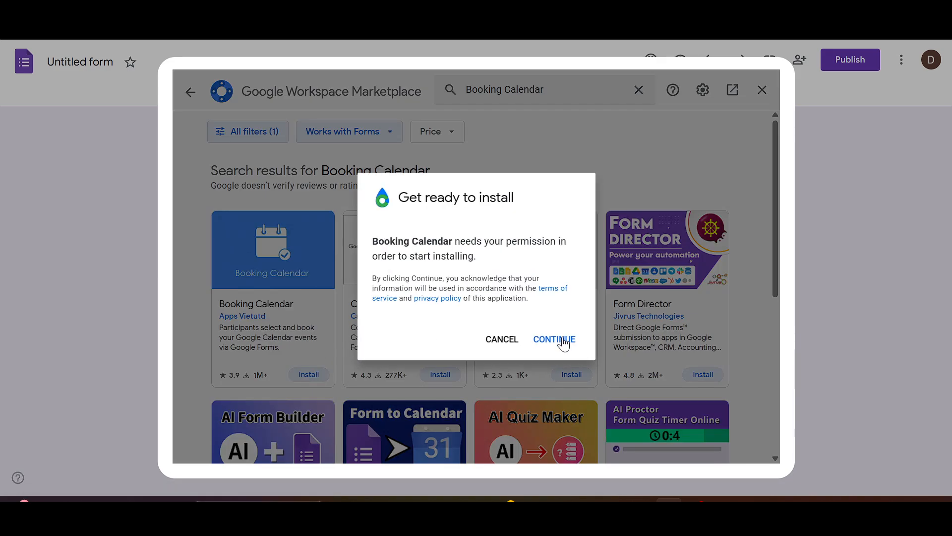
{"action": "left_click", "coordinate": [553, 339]}
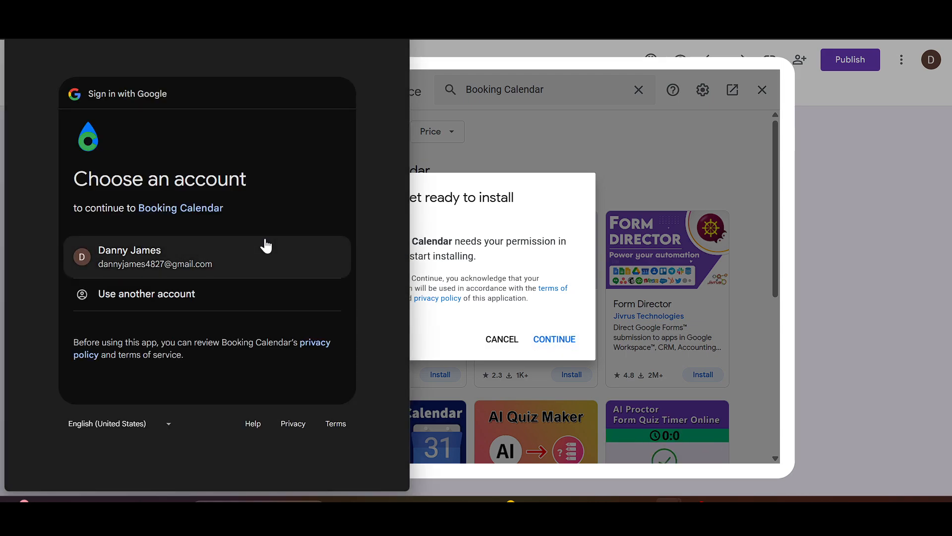
{"action": "left_click", "coordinate": [192, 261]}
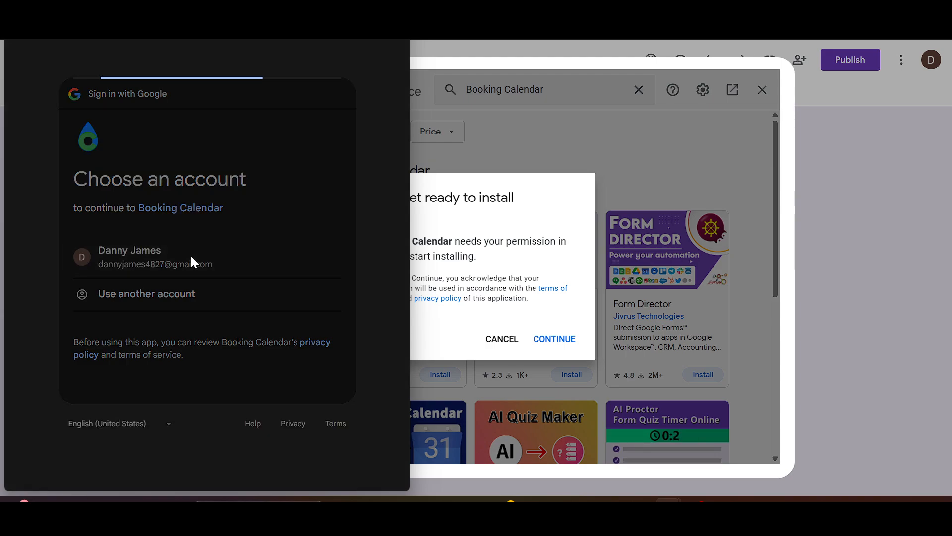
{"action": "left_click", "coordinate": [283, 377]}
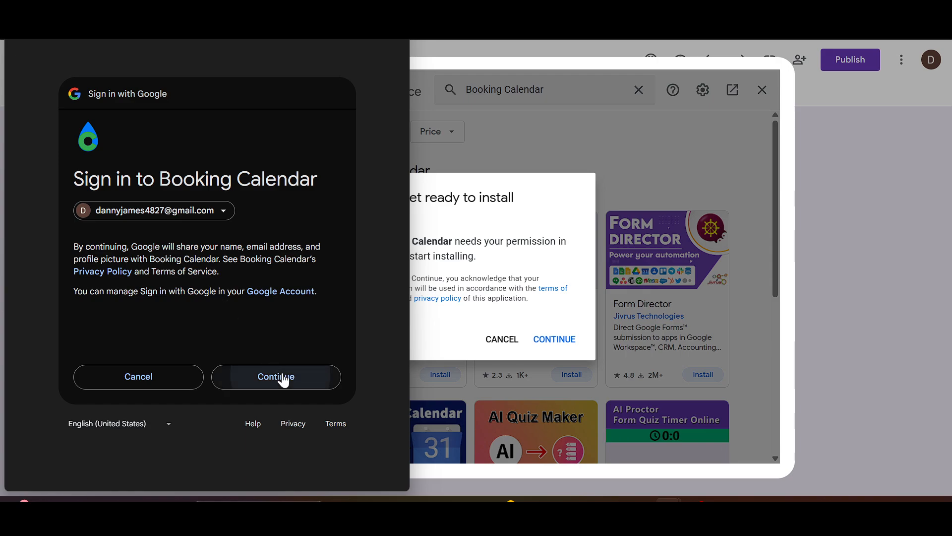
{"action": "scroll", "coordinate": [282, 374], "scroll_direction": "down", "scroll_amount": 5}
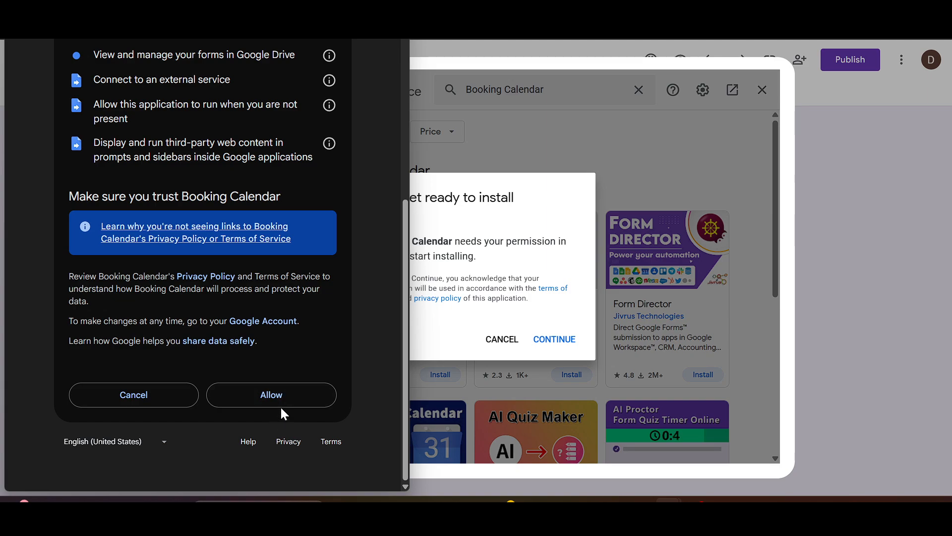
{"action": "left_click", "coordinate": [288, 396]}
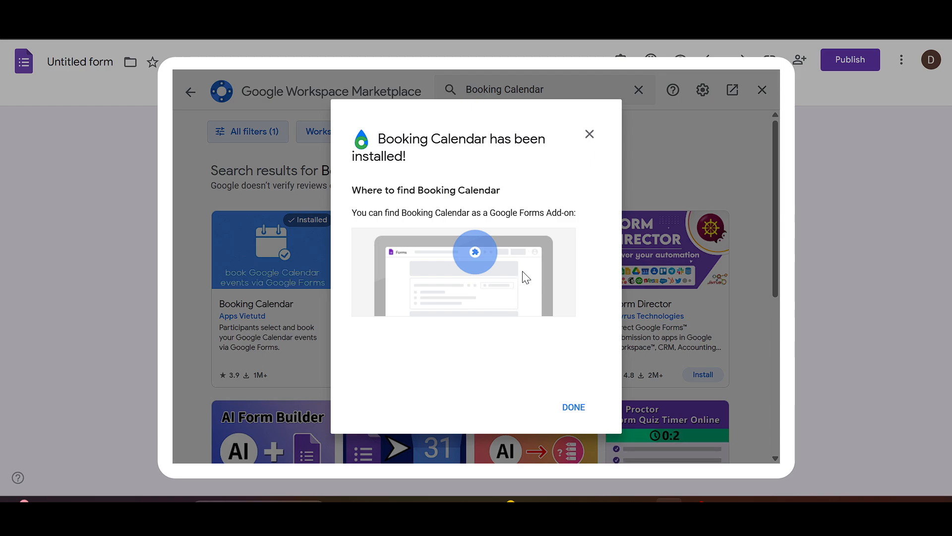
{"action": "left_click", "coordinate": [567, 414]}
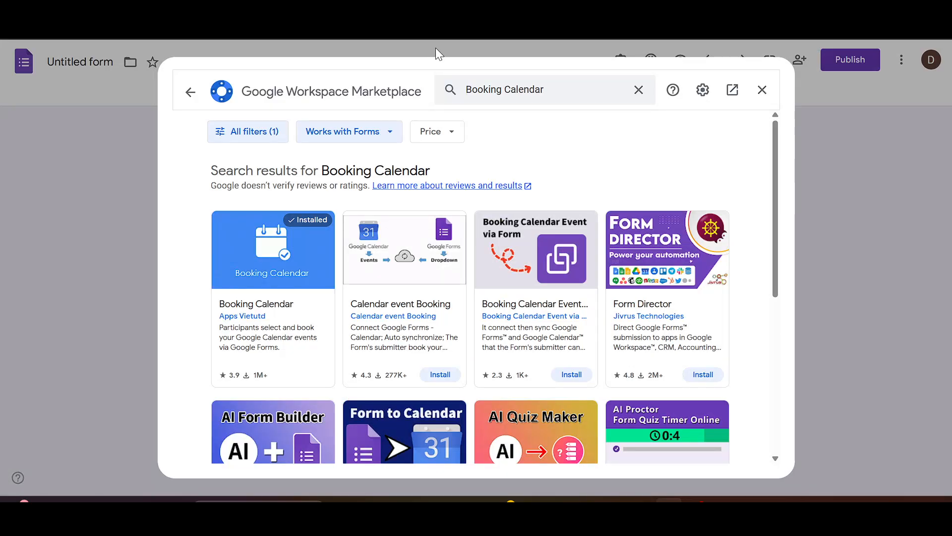
{"action": "left_click", "coordinate": [762, 90]}
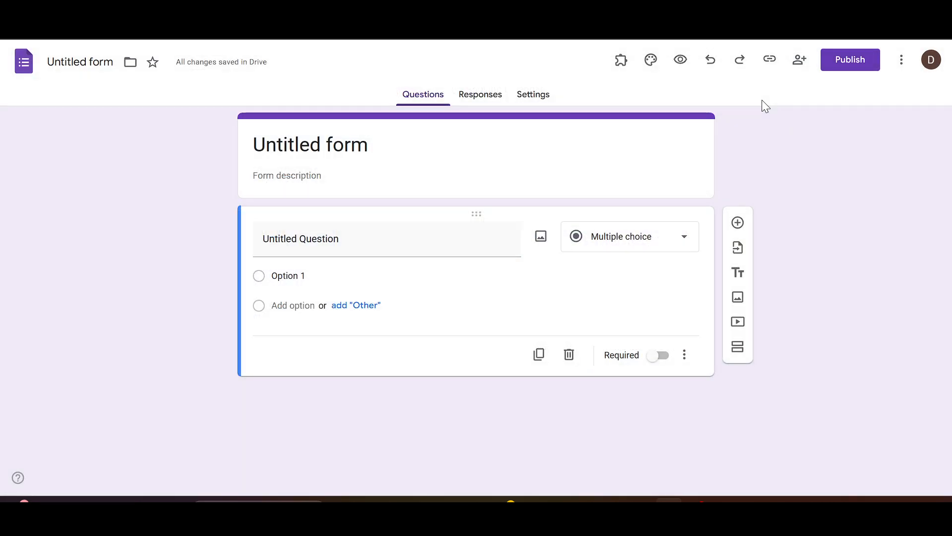
- Start configuring the Booking Calendar add-on for this form and choose the Free plan
{"action": "left_click", "coordinate": [623, 63]}
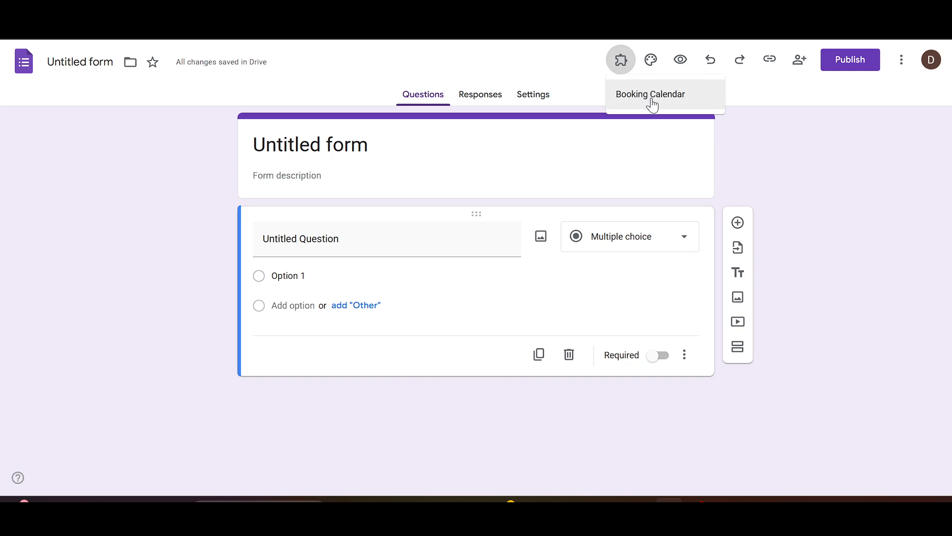
{"action": "left_click", "coordinate": [651, 98]}
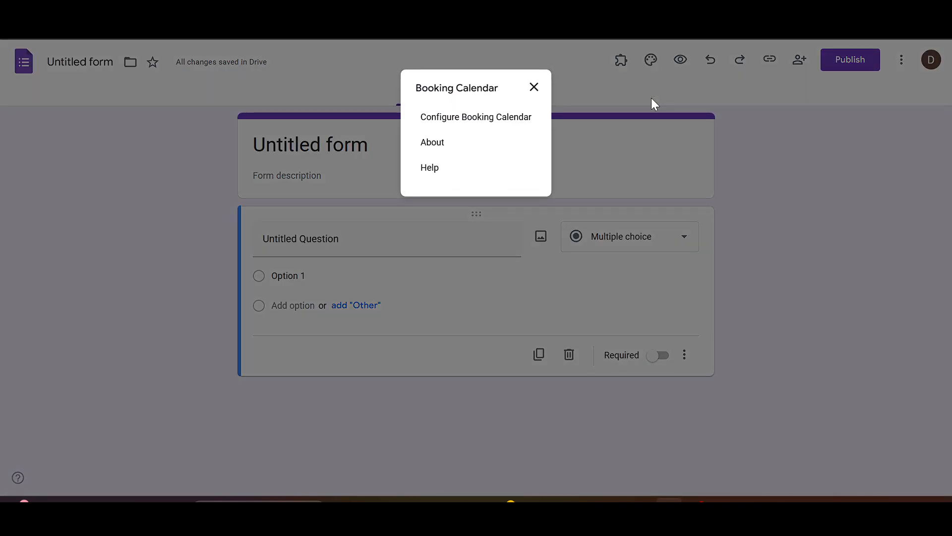
{"action": "left_click", "coordinate": [491, 124]}
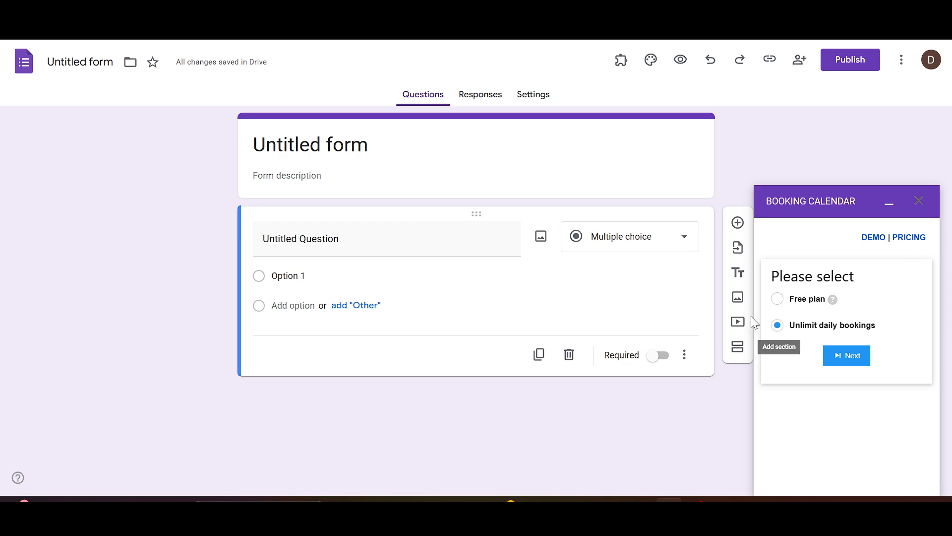
{"action": "left_click", "coordinate": [778, 299]}
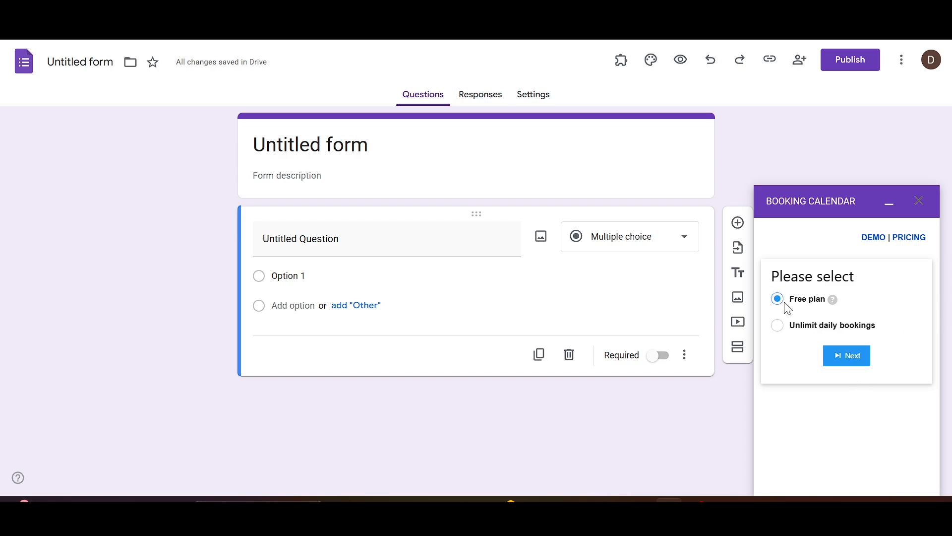
{"action": "left_click", "coordinate": [857, 357]}
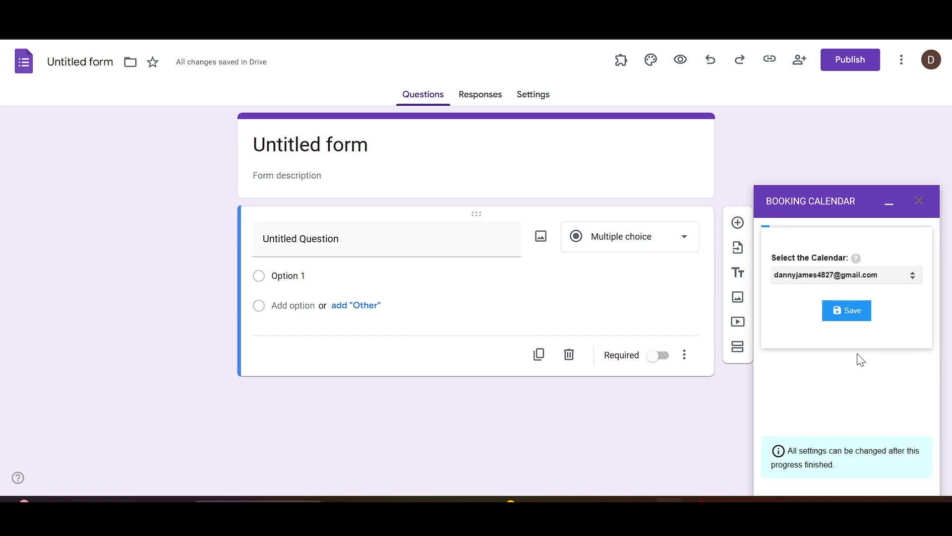
- Save the account's own calendar as the booking calendar and Untitled Question as the sync dropdown
{"action": "left_click", "coordinate": [852, 320]}
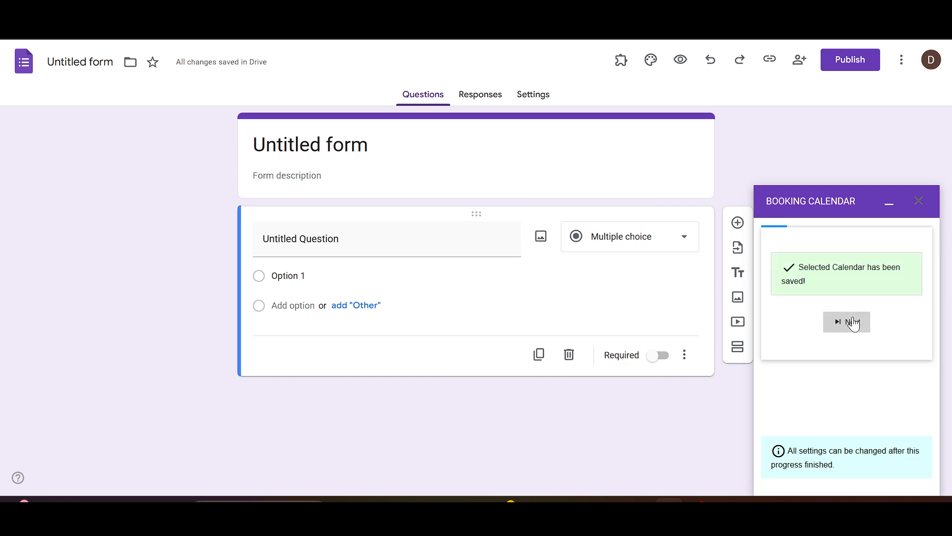
{"action": "left_click", "coordinate": [853, 320]}
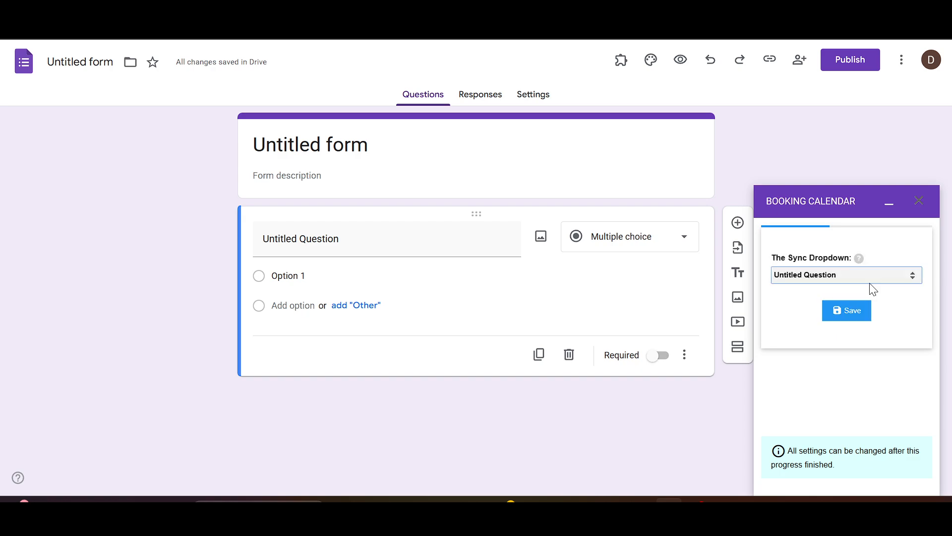
{"action": "left_click", "coordinate": [856, 310]}
{"action": "left_click", "coordinate": [853, 312]}
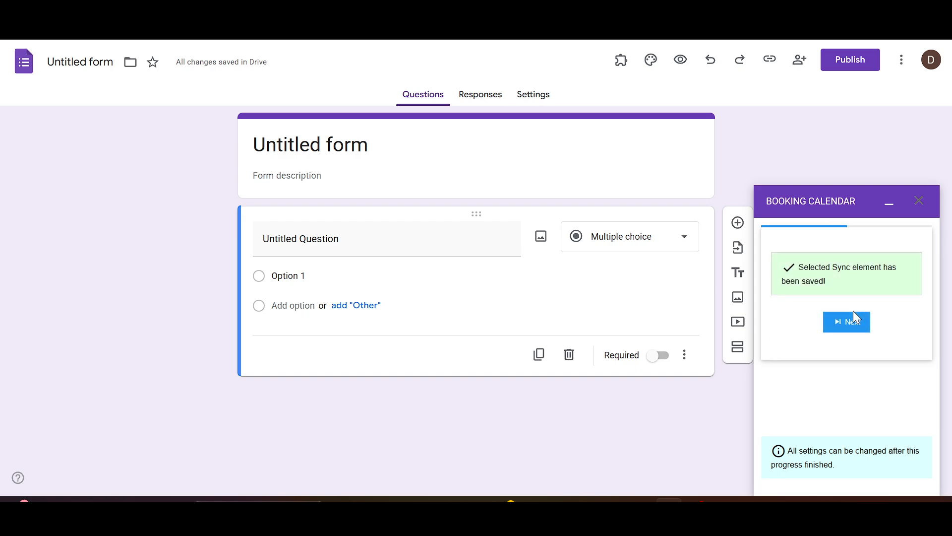
{"action": "left_click", "coordinate": [855, 320]}
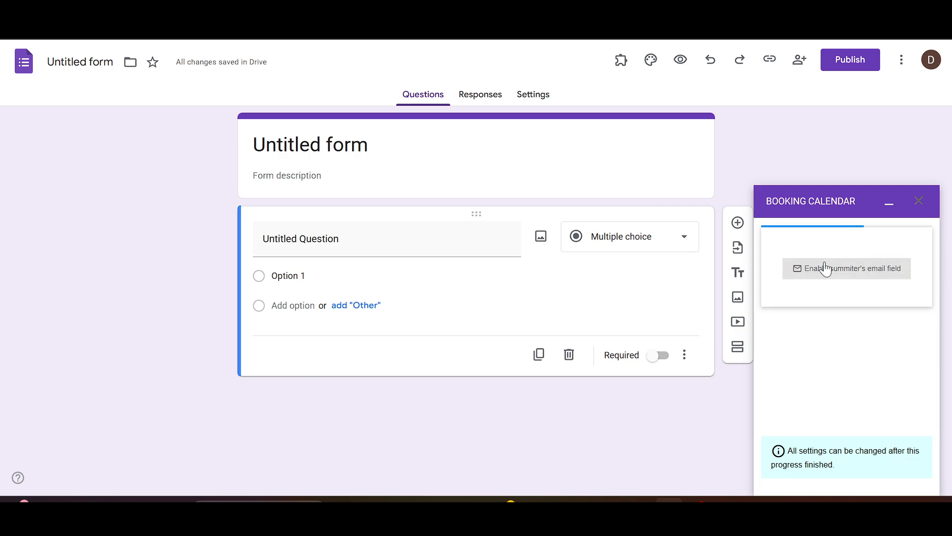
- Enable the submitter's email field in the Booking Calendar setup and complete the setup wizard
{"action": "left_click", "coordinate": [866, 280]}
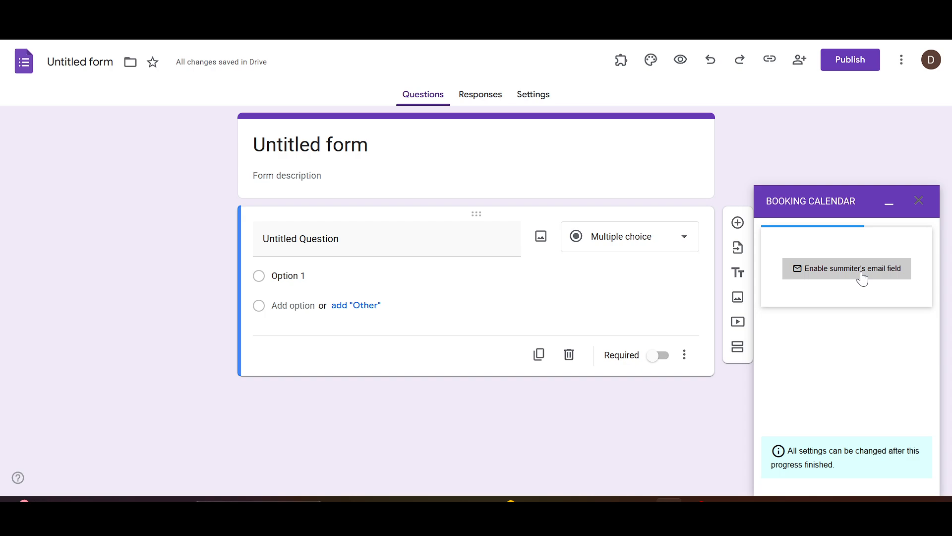
{"action": "left_click", "coordinate": [861, 274]}
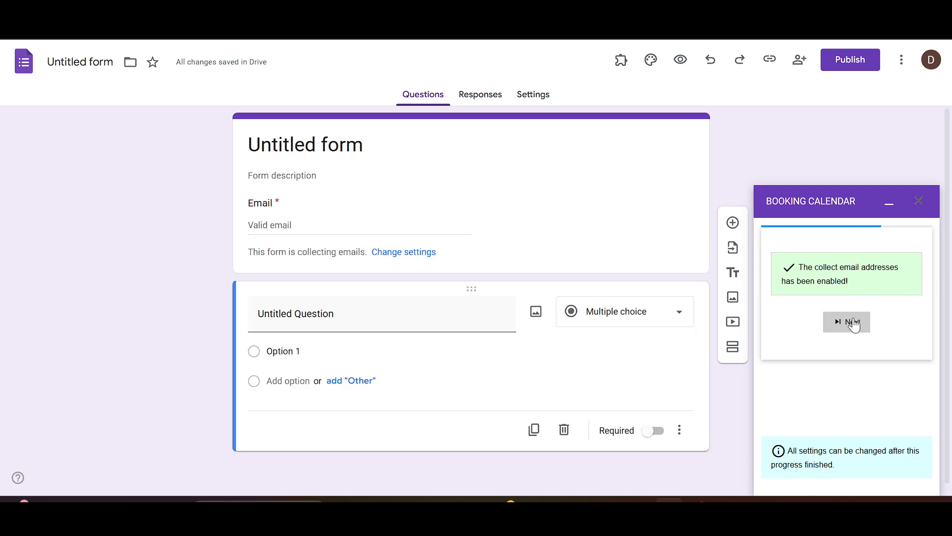
{"action": "left_click", "coordinate": [852, 322]}
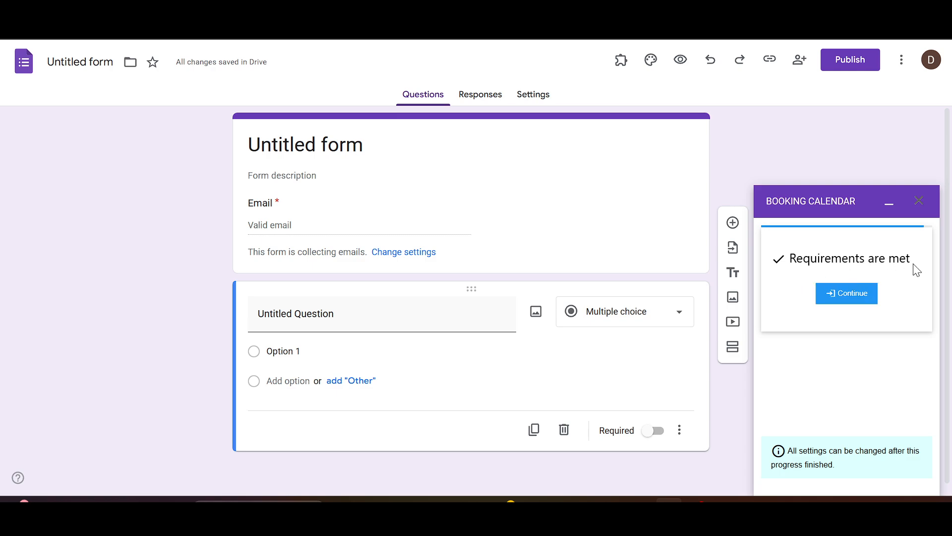
{"action": "left_click", "coordinate": [843, 297]}
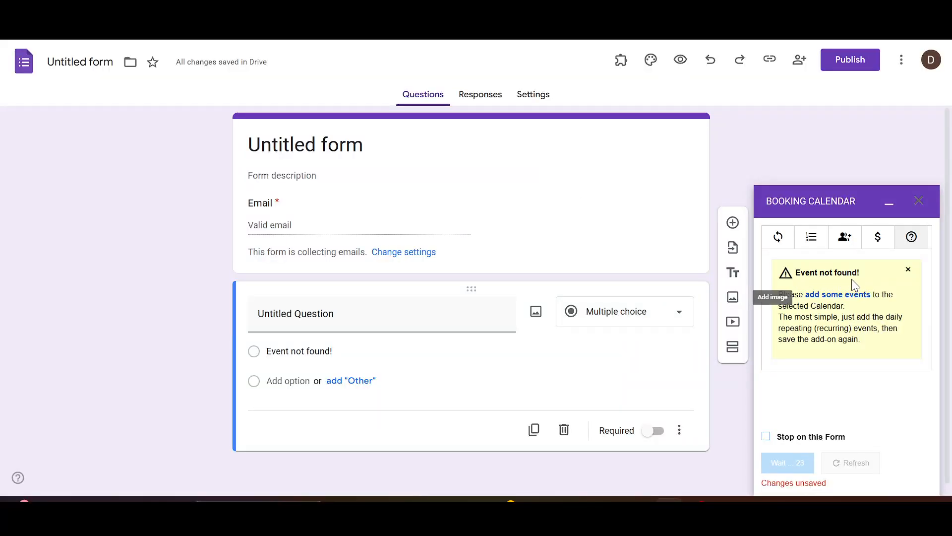
- Turn on the Stop on this Form option in the Booking Calendar add-on
{"action": "left_click", "coordinate": [766, 437]}
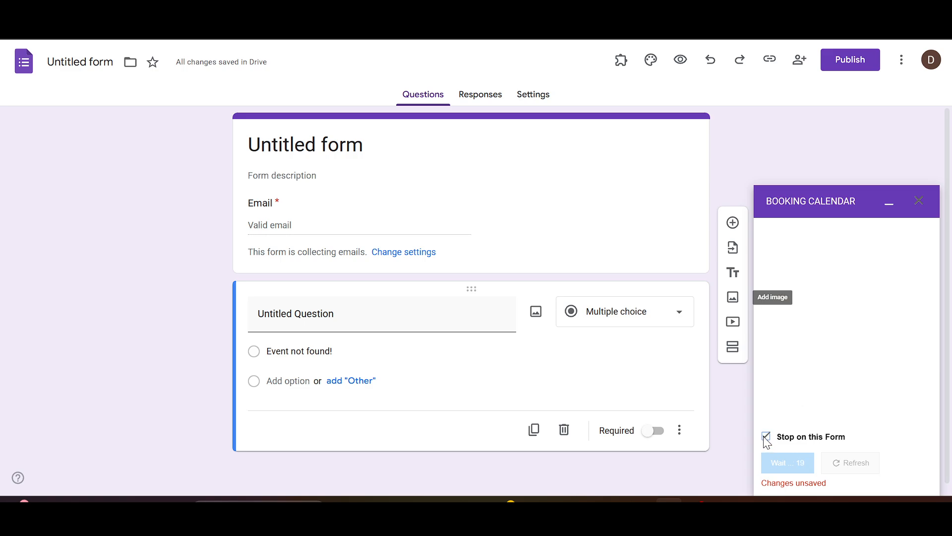